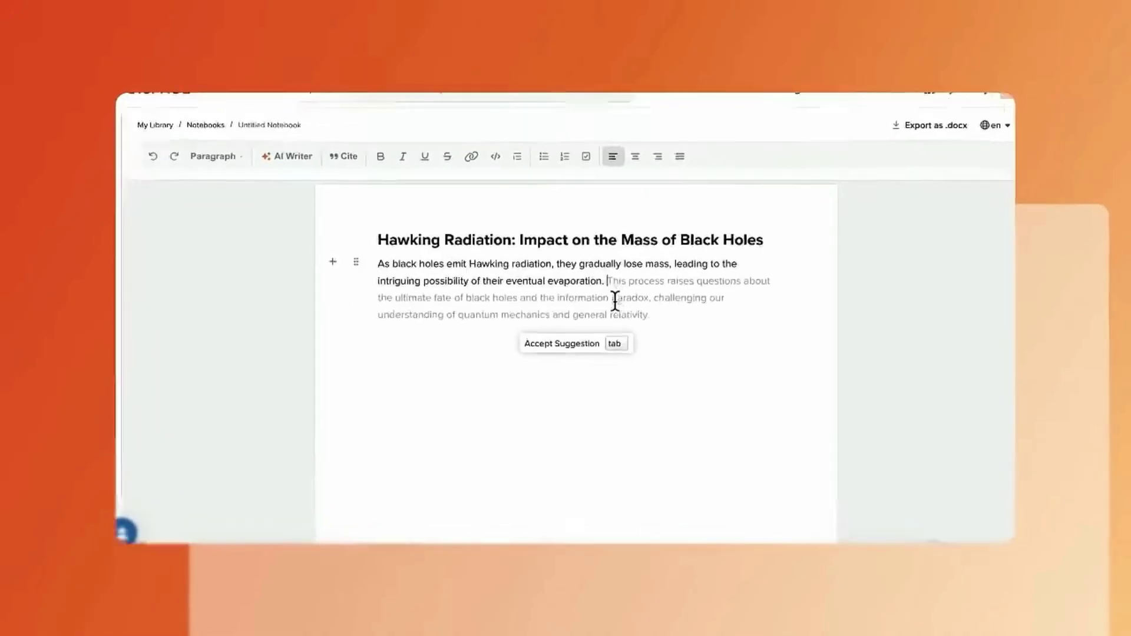
Select the closing clause 'challenging our … relativity.' and look up references to cite it.
drag(596, 325, 616, 347)
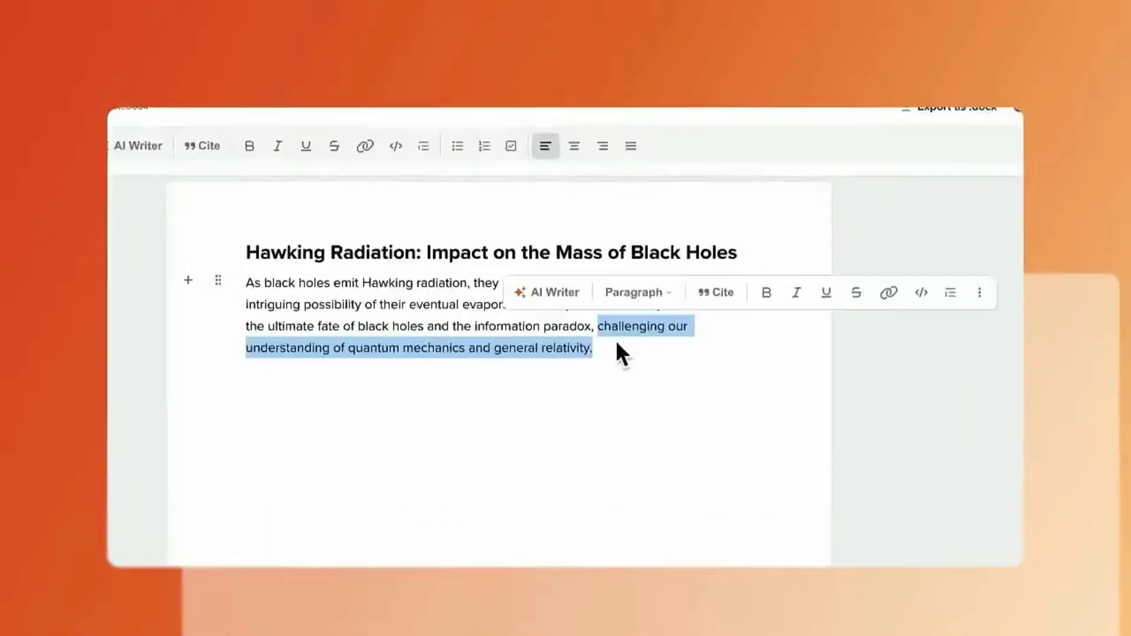
click(648, 276)
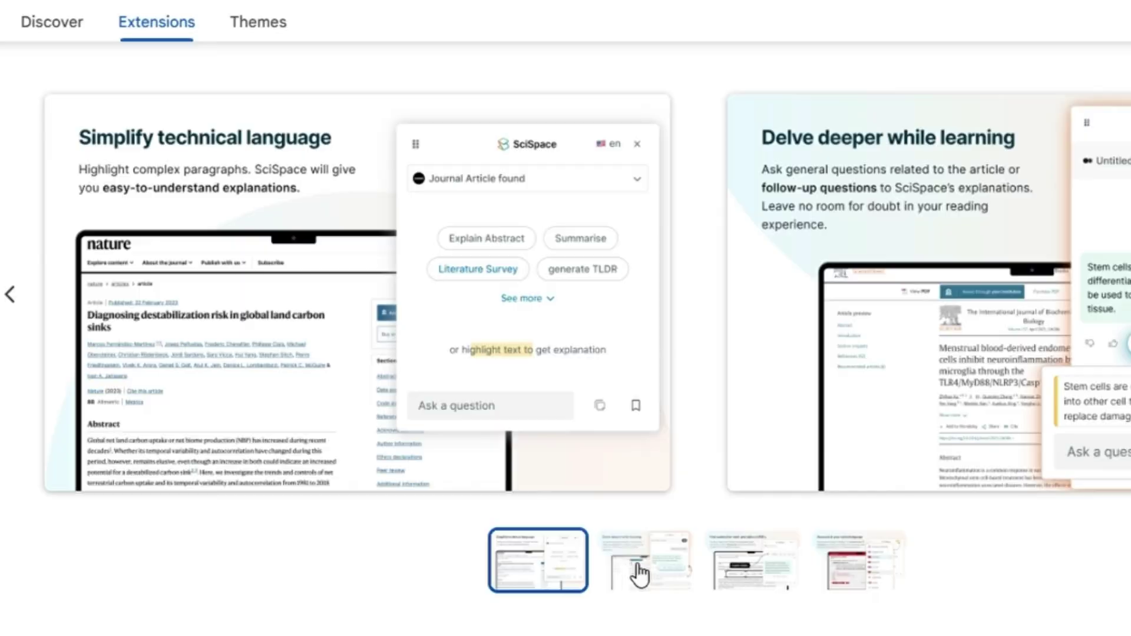
Browse the extension's feature slides through to the native-language access slide.
click(641, 571)
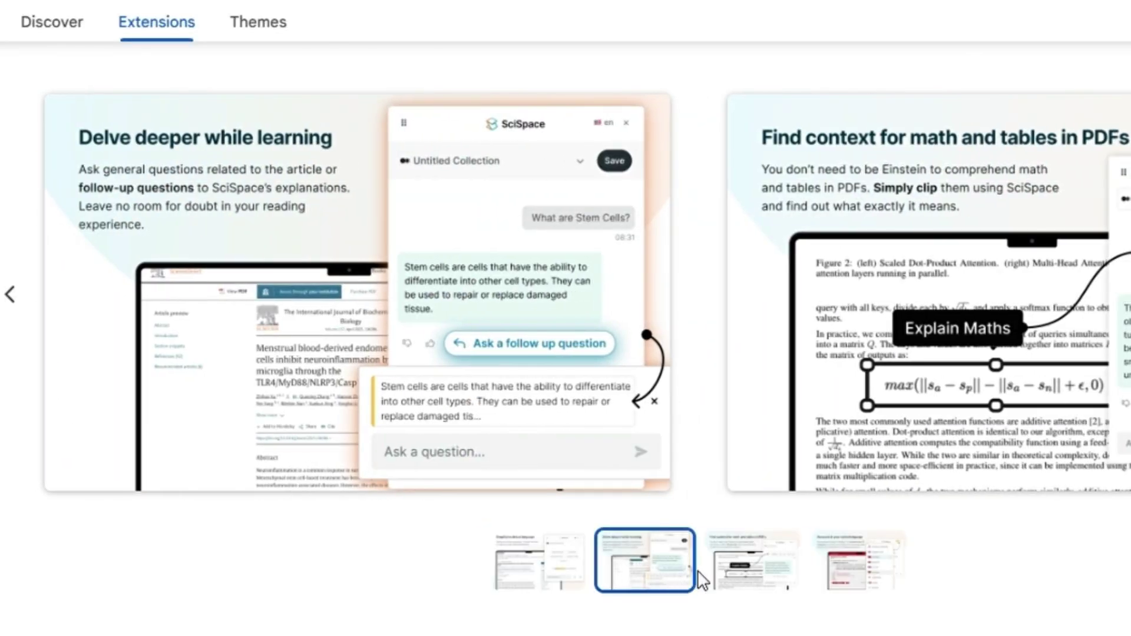
click(752, 582)
click(871, 580)
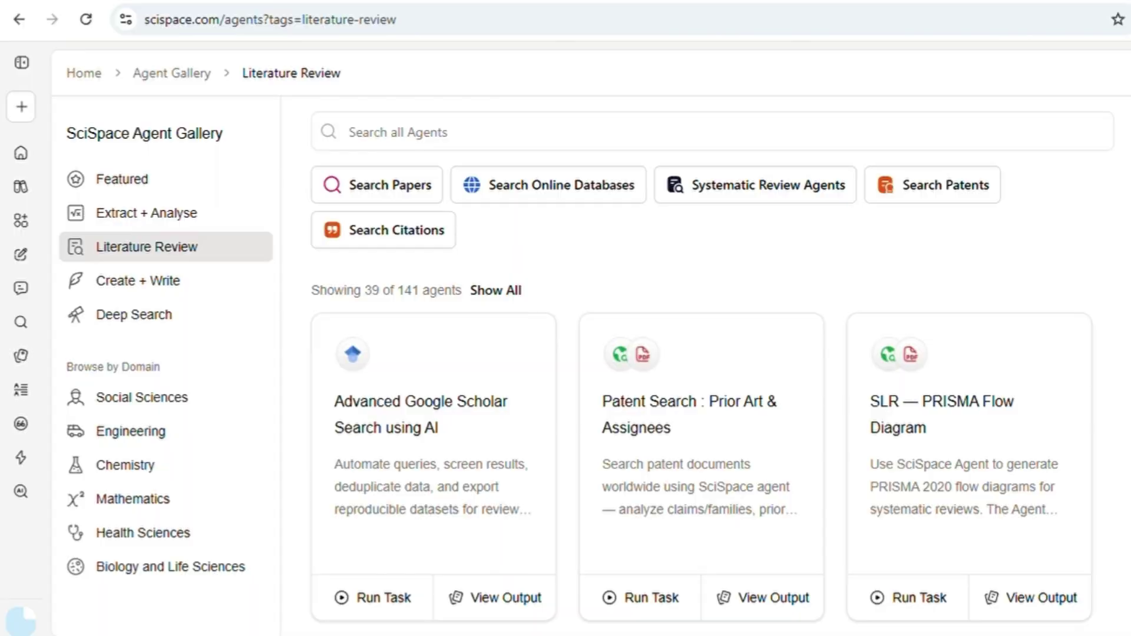
Scroll through the Agent Gallery and open Literature Review from the sidebar.
scroll(712, 362, down, 2)
scroll(712, 363, down, 3)
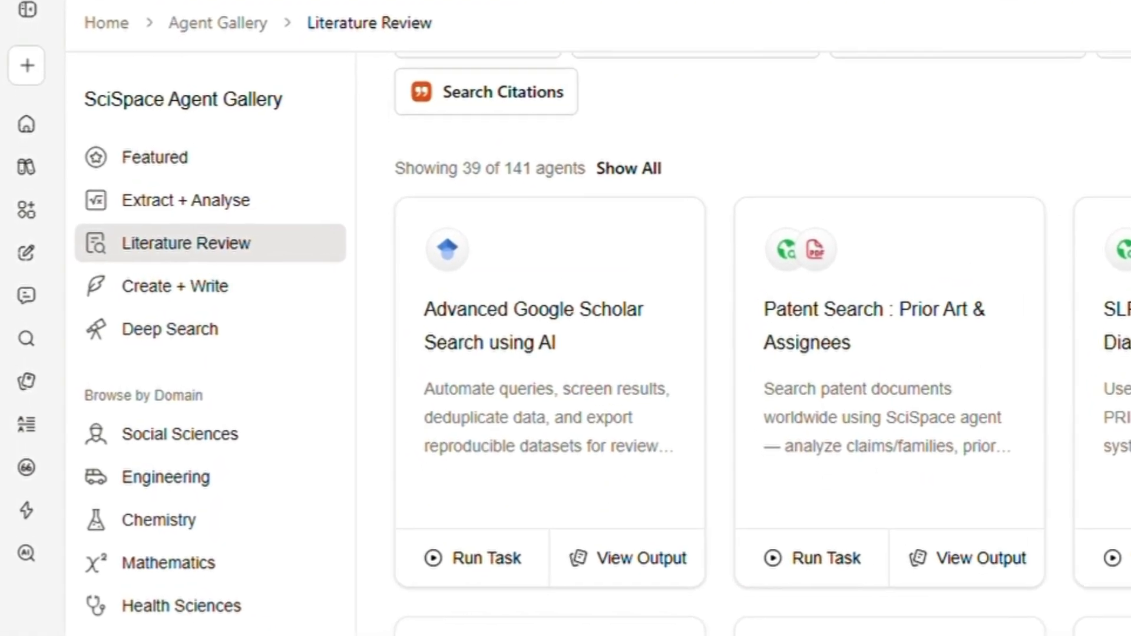
scroll(677, 318, down, 3)
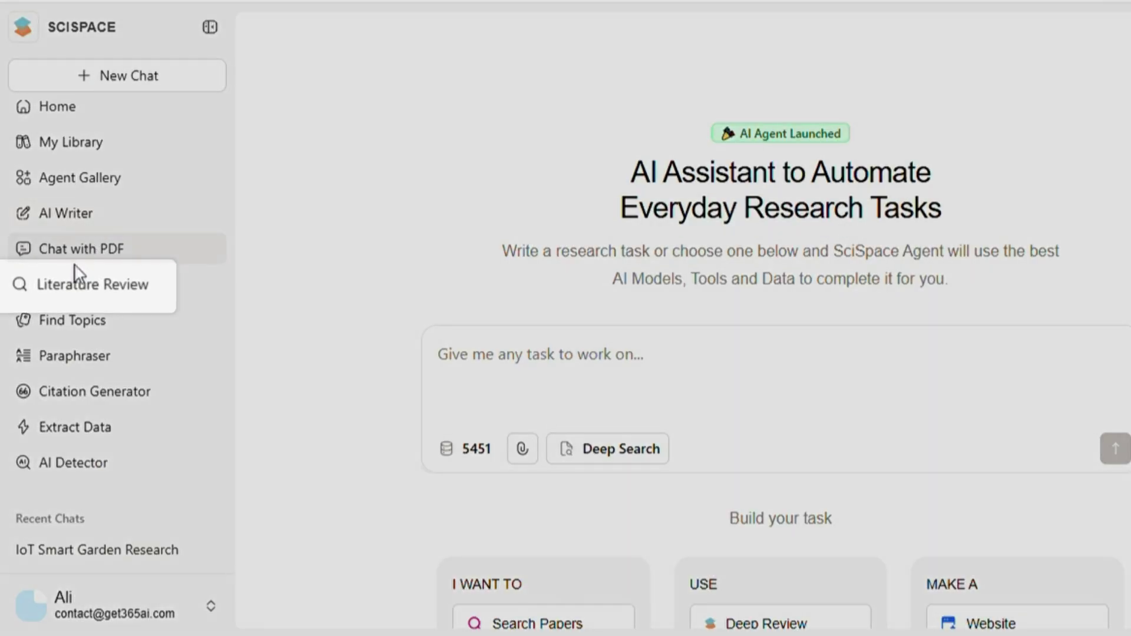
click(77, 274)
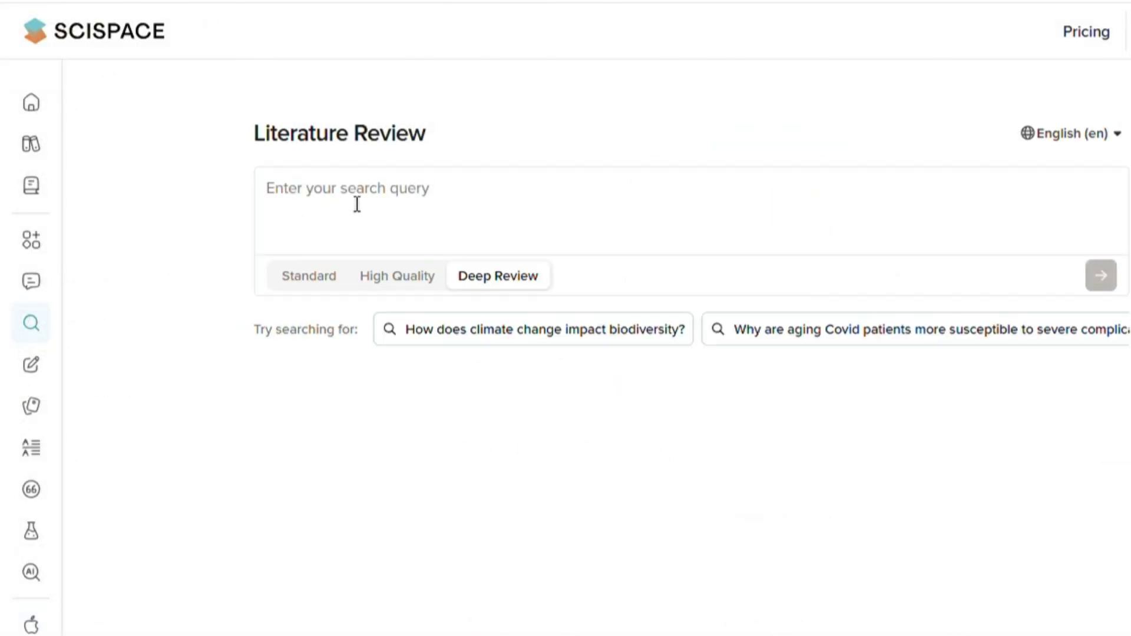
Submit a Deep Review literature query on quality of life in neural disease.
click(357, 204)
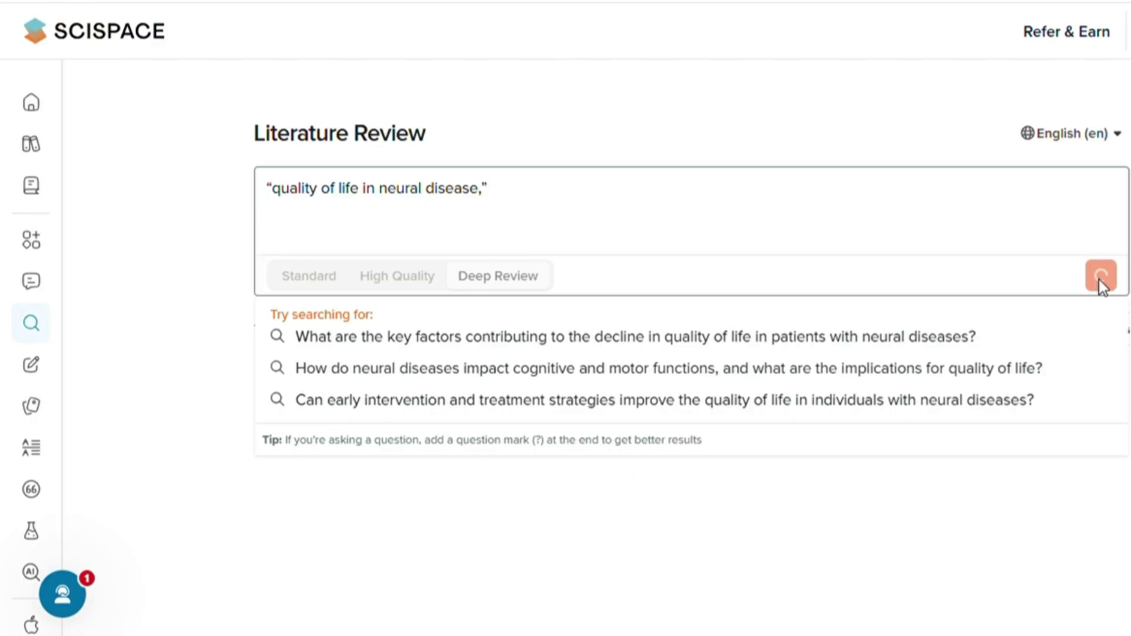
click(1100, 284)
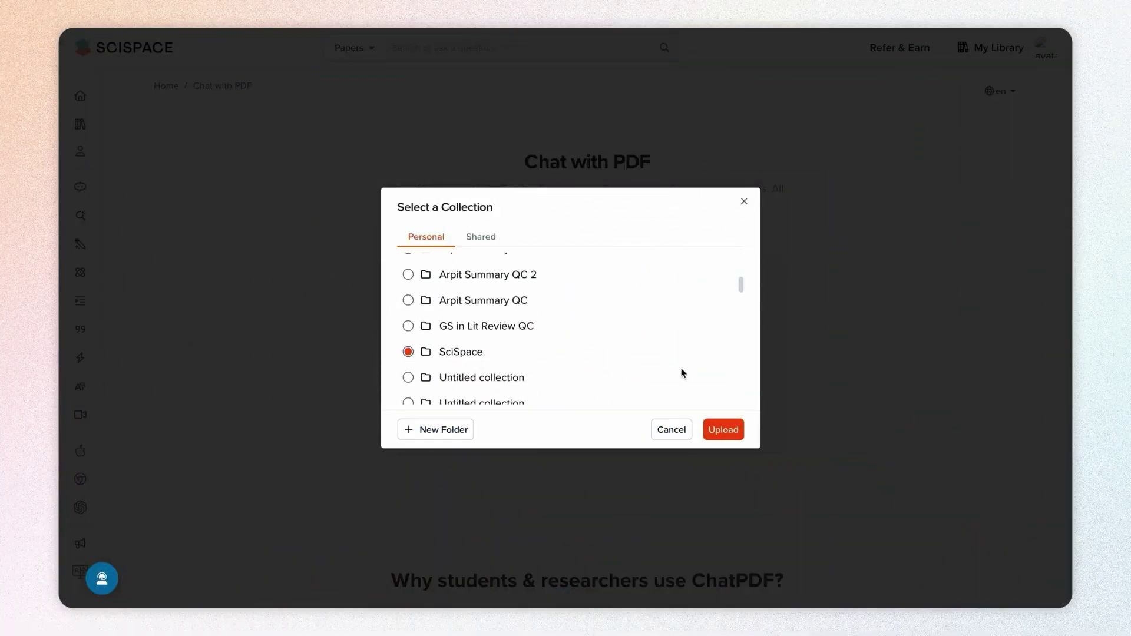
Upload the Attention Is All You Need paper from My Library and view it full screen.
click(720, 432)
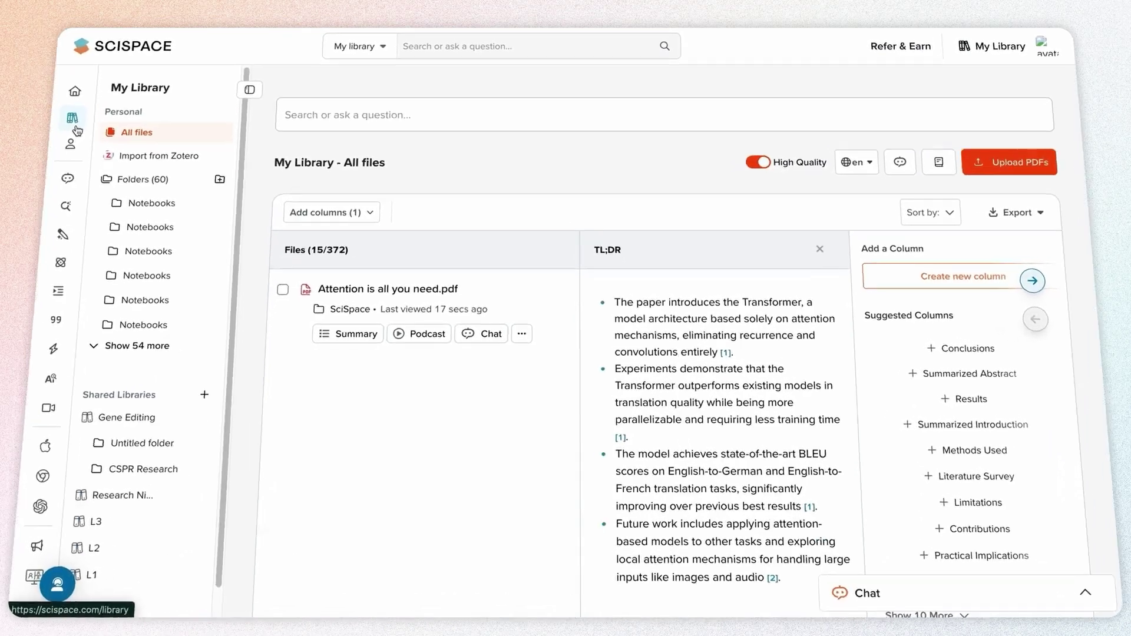
click(395, 298)
click(620, 162)
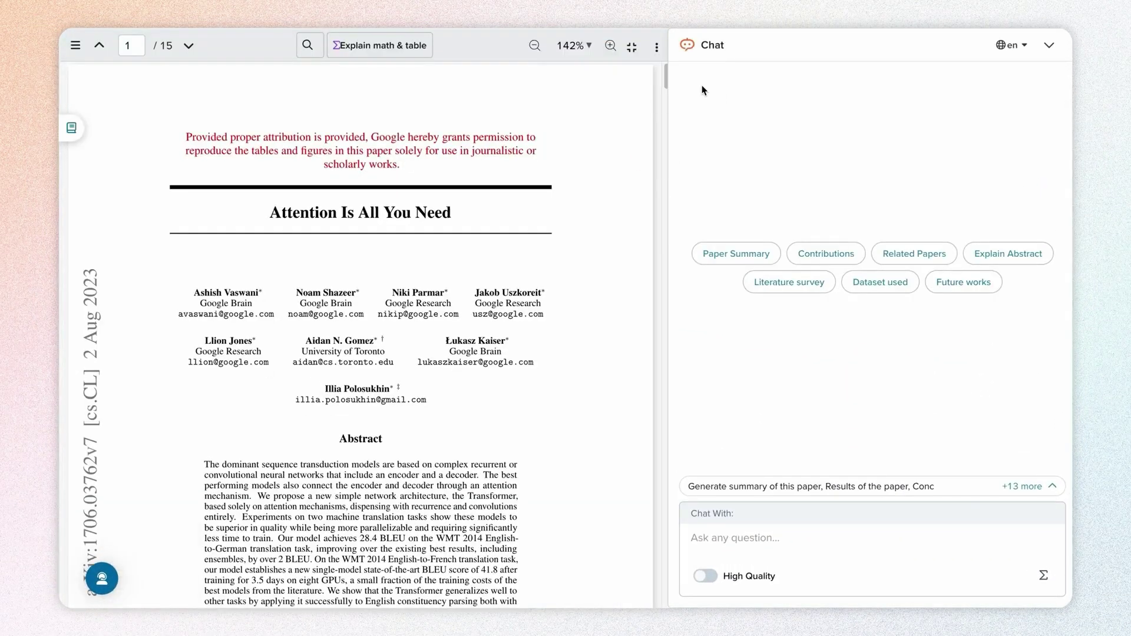
Ask the paper chat about the conclusion and the suggested future works.
text(Ex)
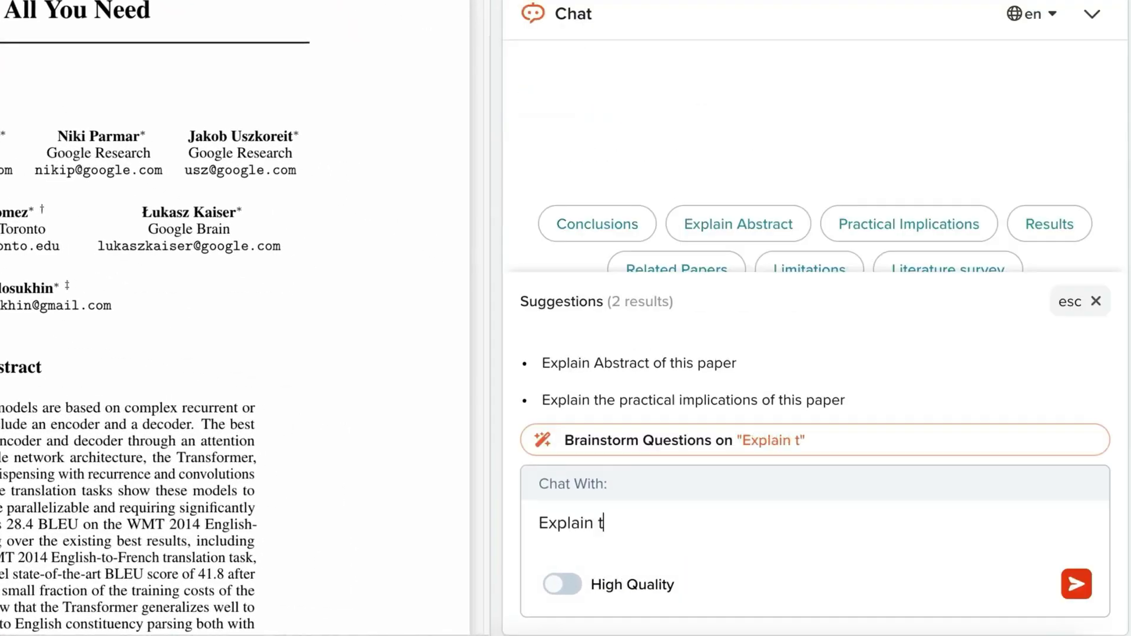
click(569, 517)
text(future works suggested in this paper)
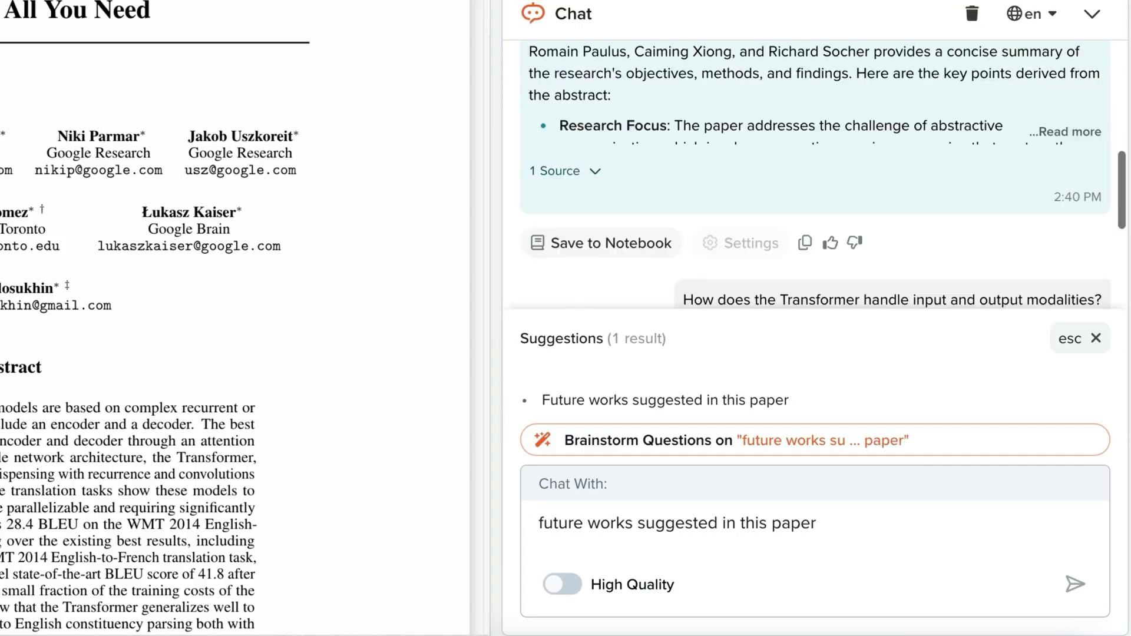
click(656, 257)
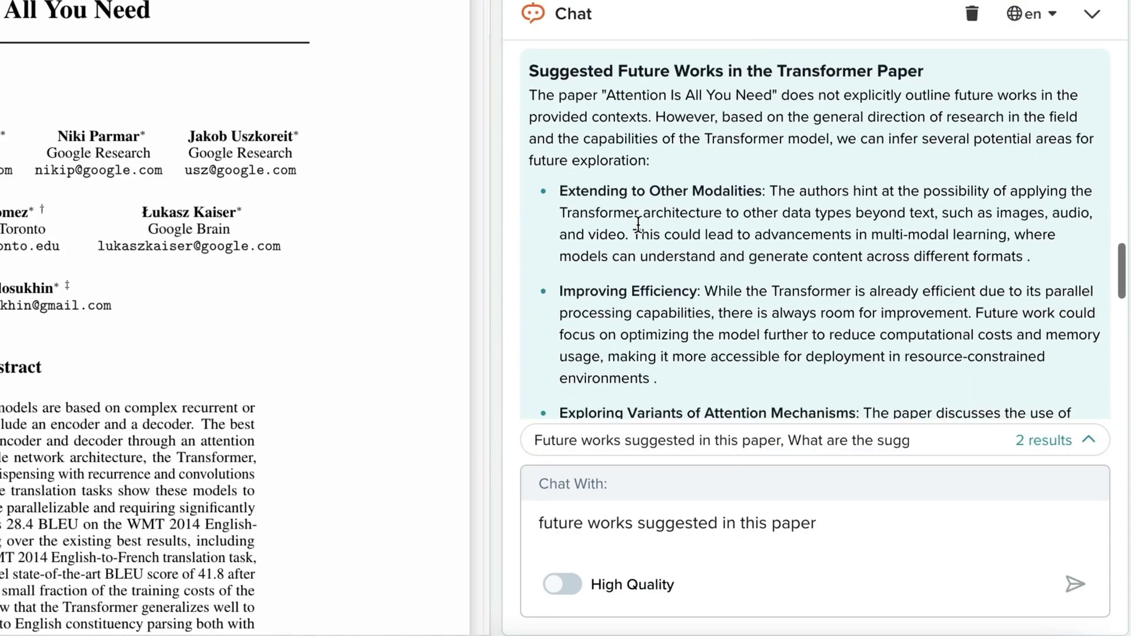
Pick the suggested question explaining the abstract and scroll through the answer.
click(1075, 584)
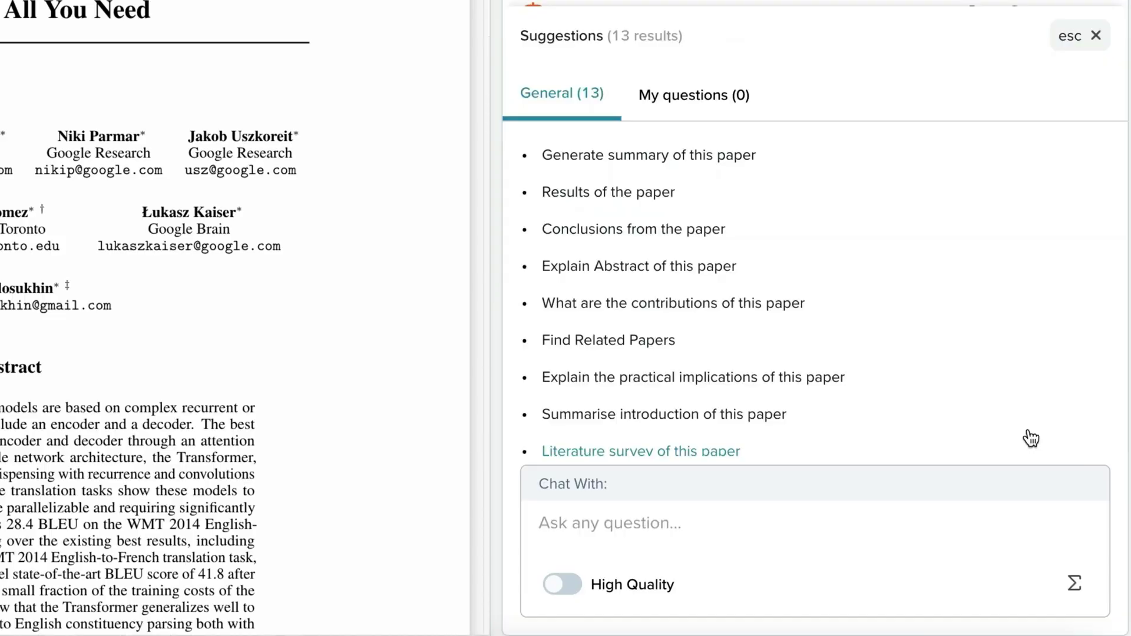
click(662, 268)
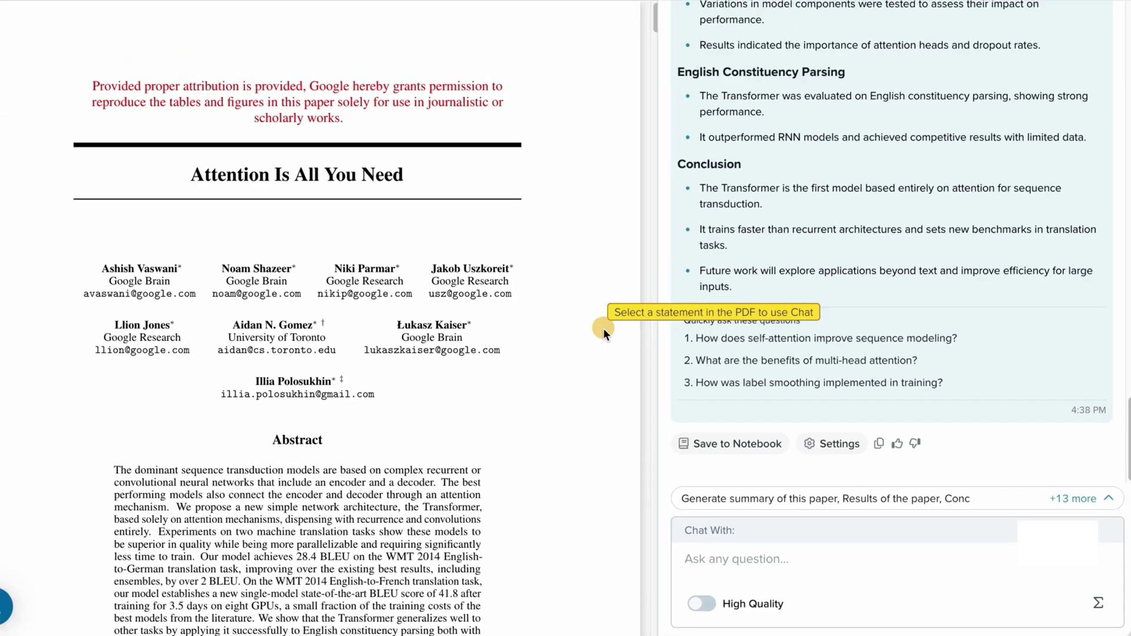
scroll(626, 342, down, 10)
scroll(626, 343, down, 10)
scroll(626, 343, down, 10)
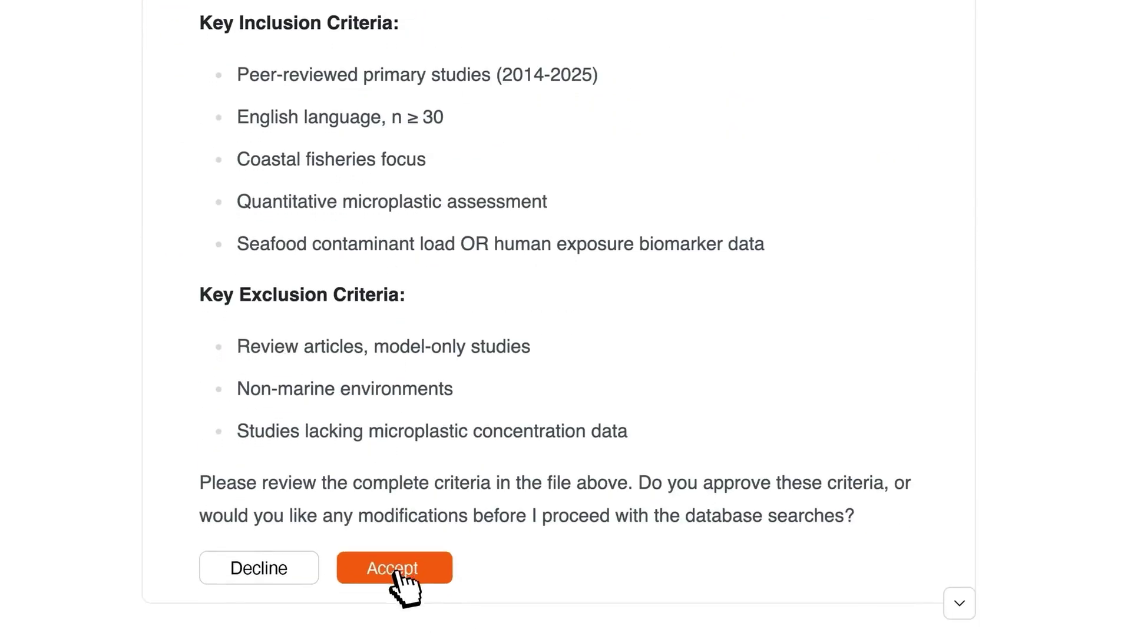
Accept the proposed inclusion/exclusion screening criteria for the microplastic review.
click(394, 570)
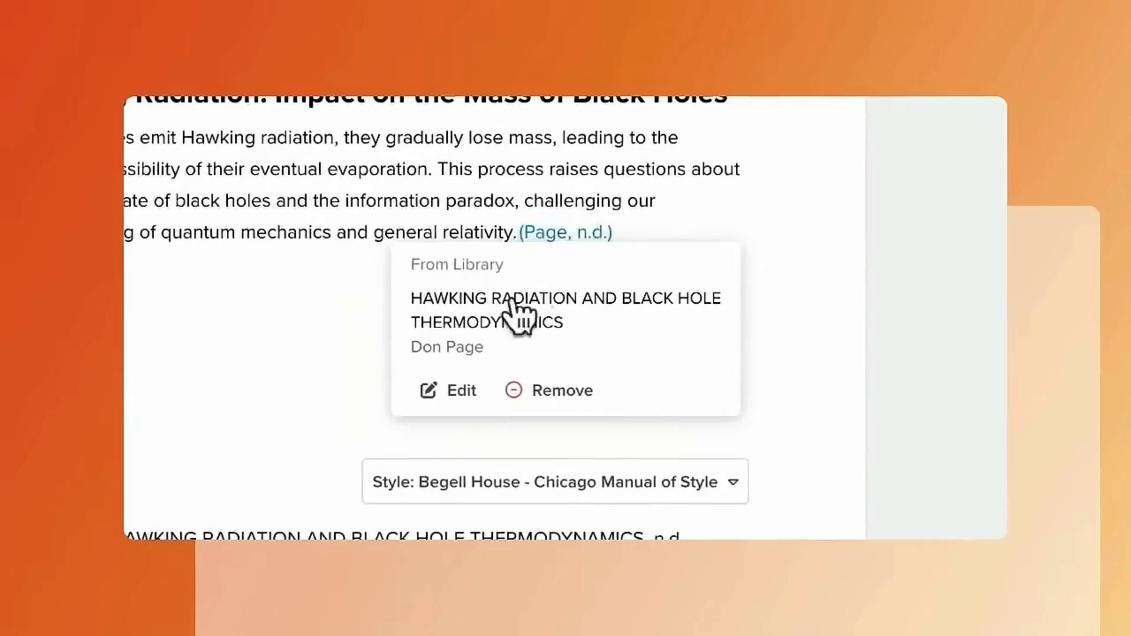
Ask the paper chat 'Explain the summary of paper'.
scroll(612, 351, down, 5)
scroll(612, 351, down, 5)
click(709, 484)
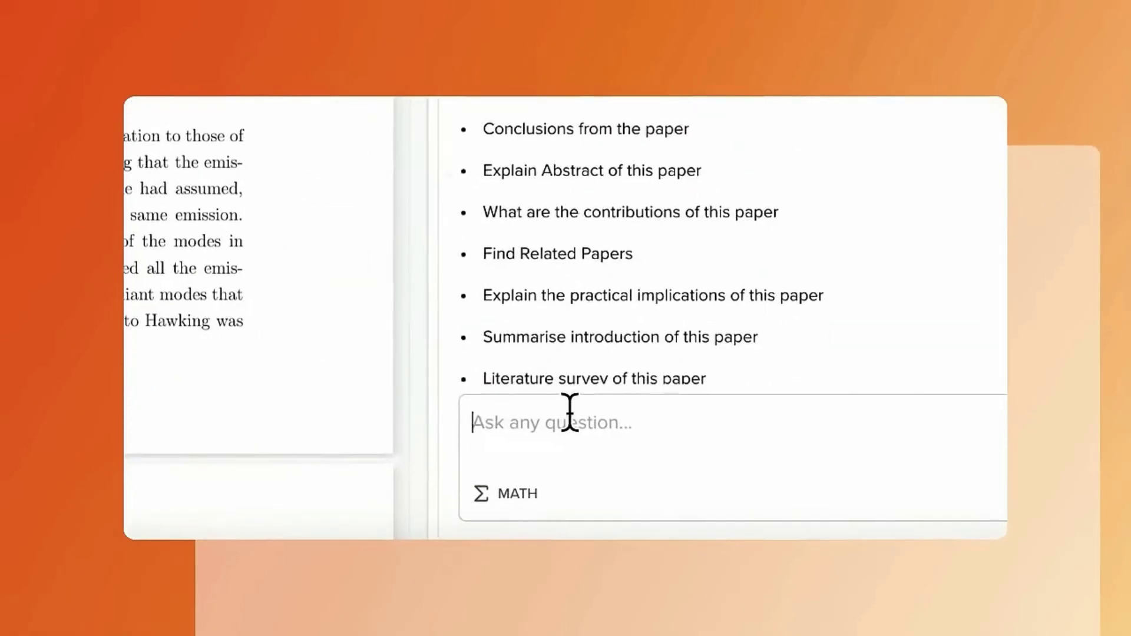
text(Explain the summary of paper)
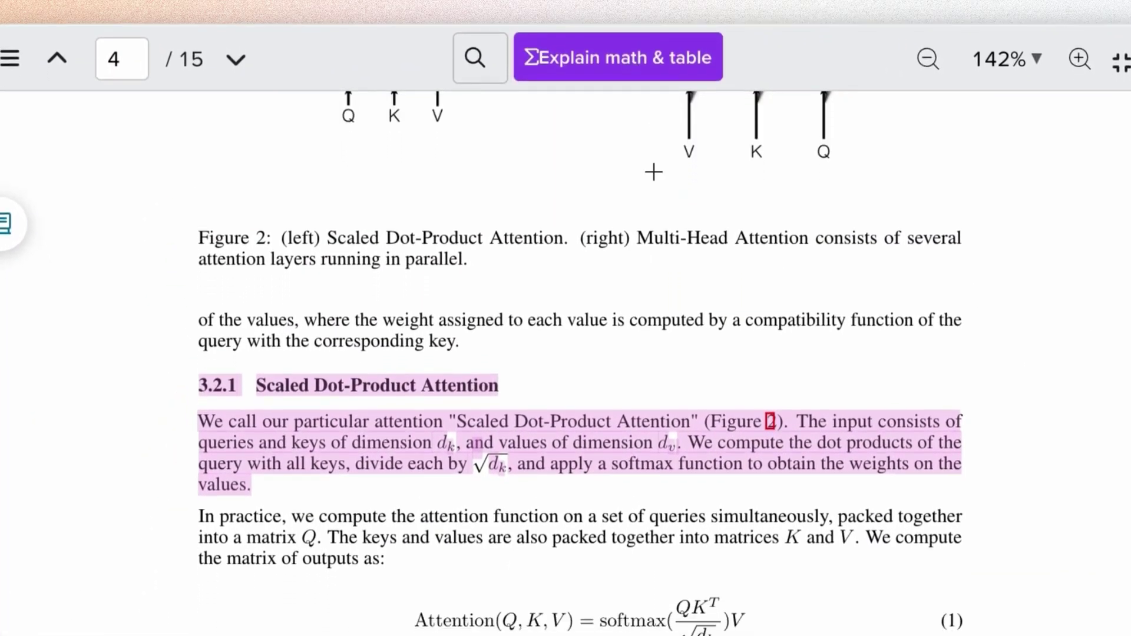
Snip the scaled dot-product Attention equation for a chat explanation and adjust response length.
scroll(653, 172, down, 5)
drag(401, 242, 672, 319)
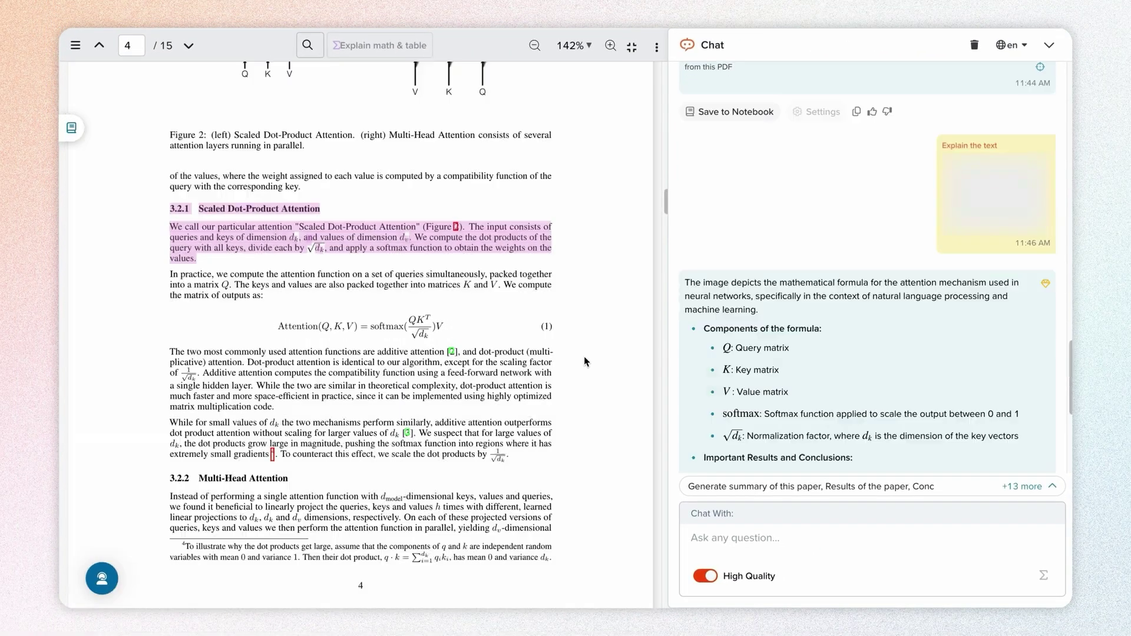
scroll(895, 381, down, 5)
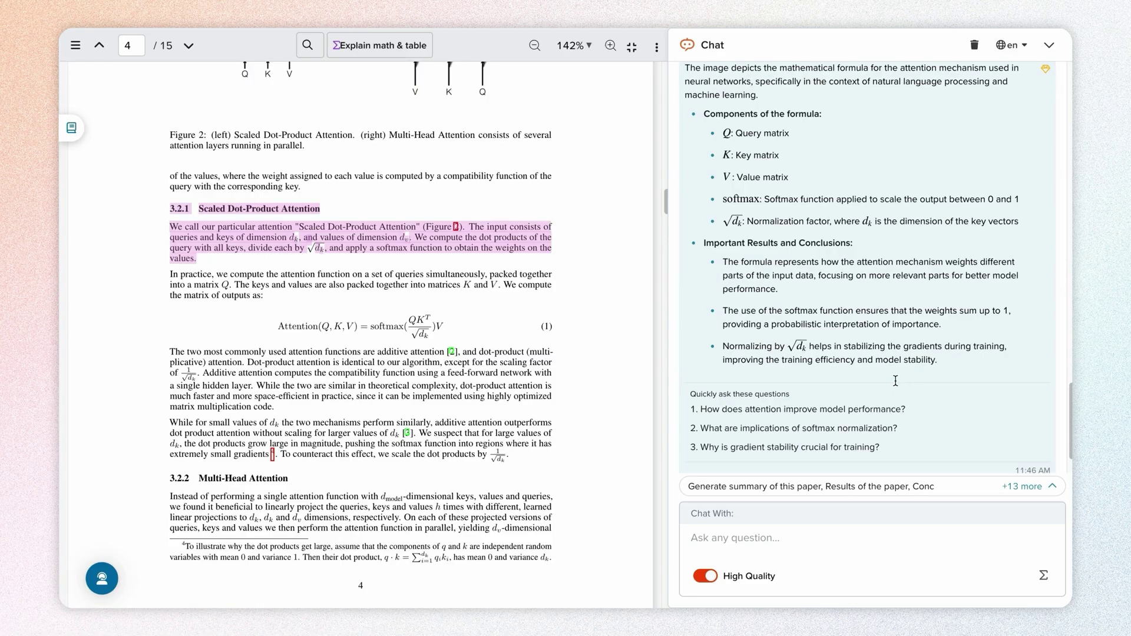
scroll(632, 161, down, 3)
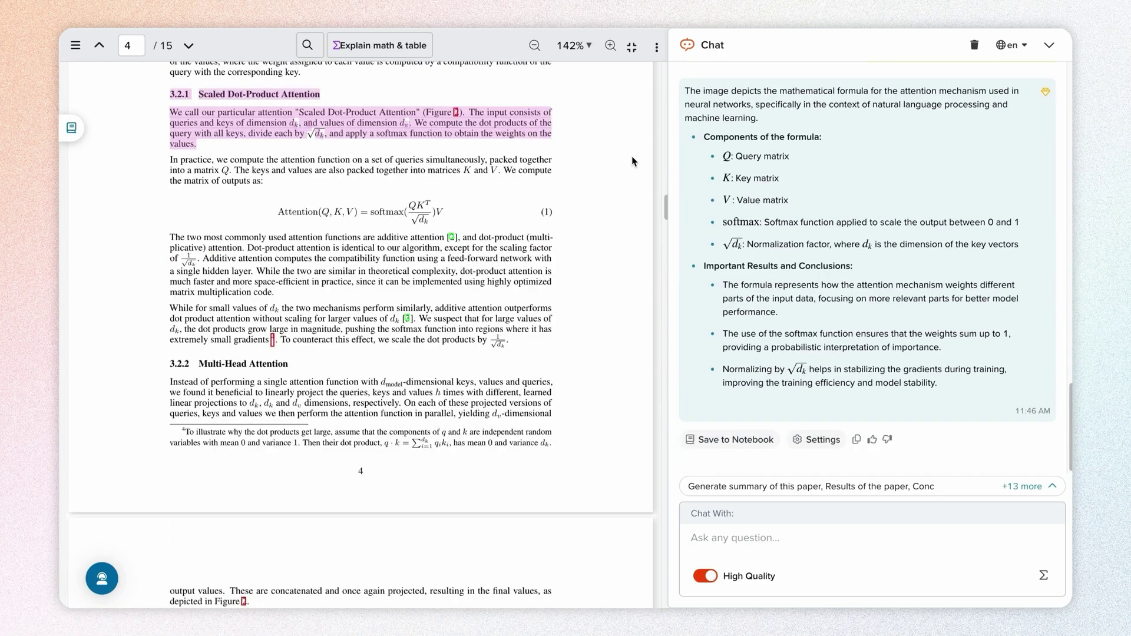
click(822, 441)
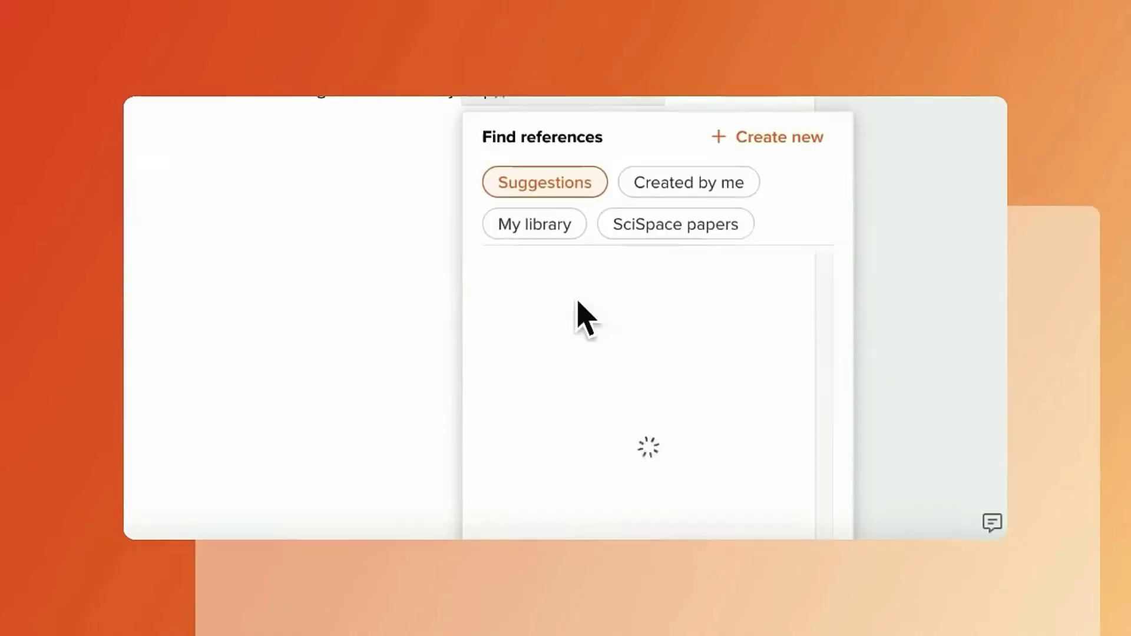
Cite the Hawking radiation paper and switch the citation style to Begell House - Chicago Manual of Style.
click(541, 421)
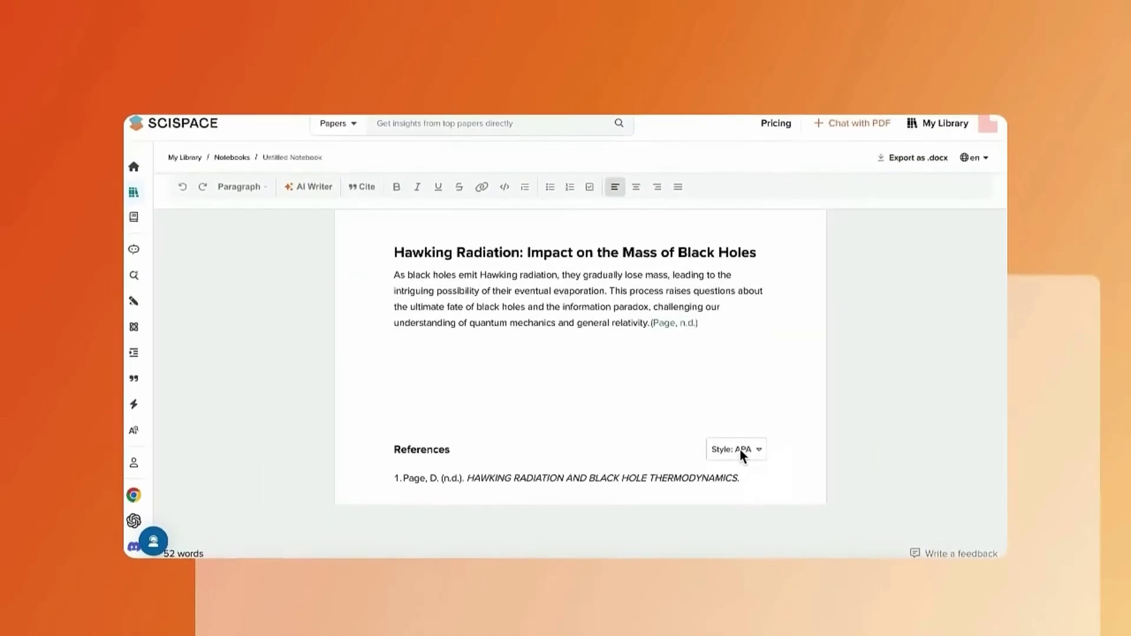
click(743, 435)
click(714, 290)
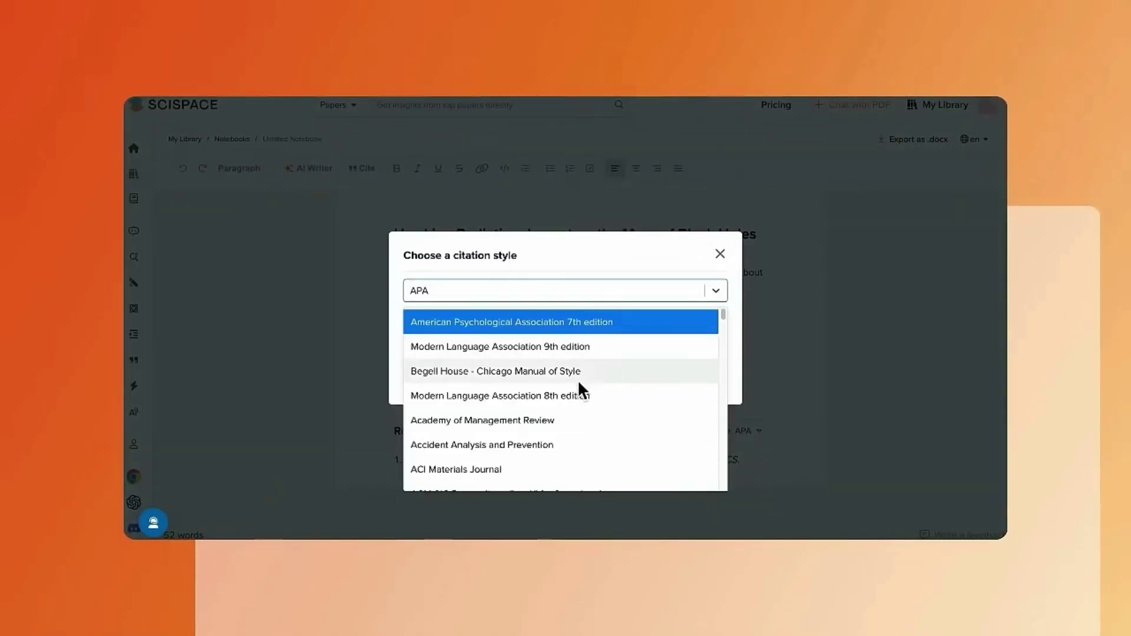
click(567, 324)
click(750, 335)
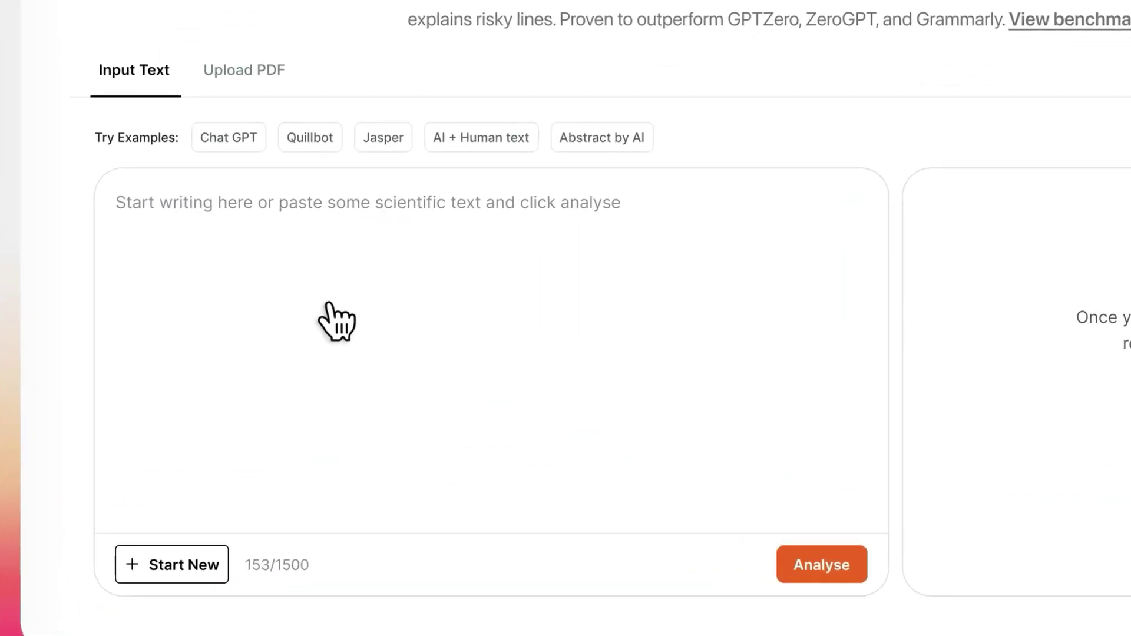
Analyse the CRISPR gene-editing passage, getting an 80% AI, 'Mostly AI' report.
click(836, 579)
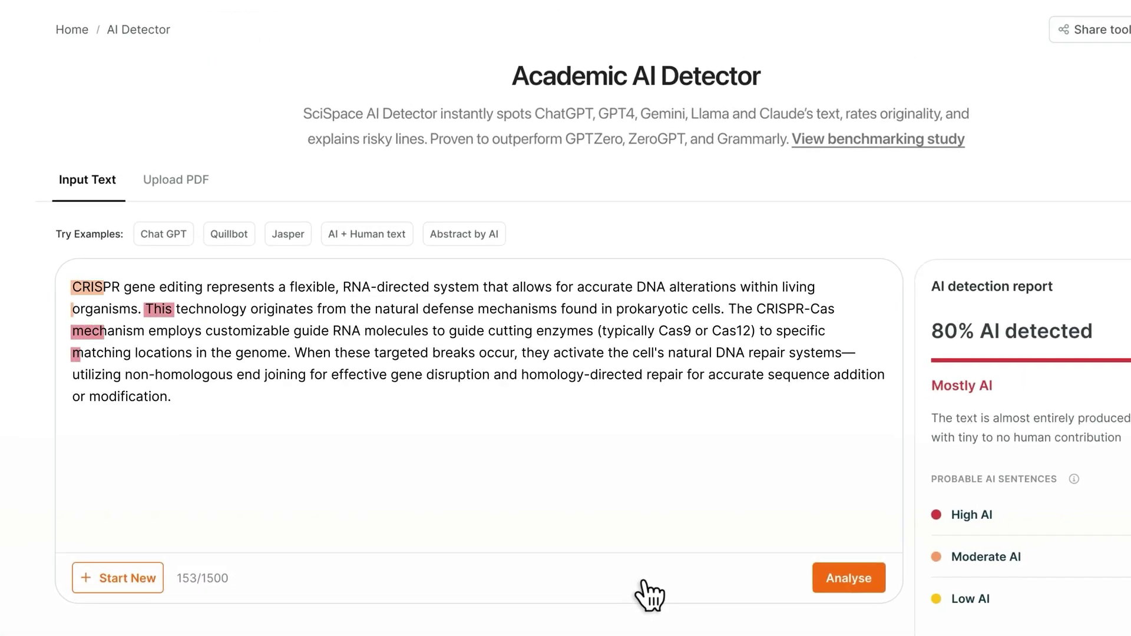